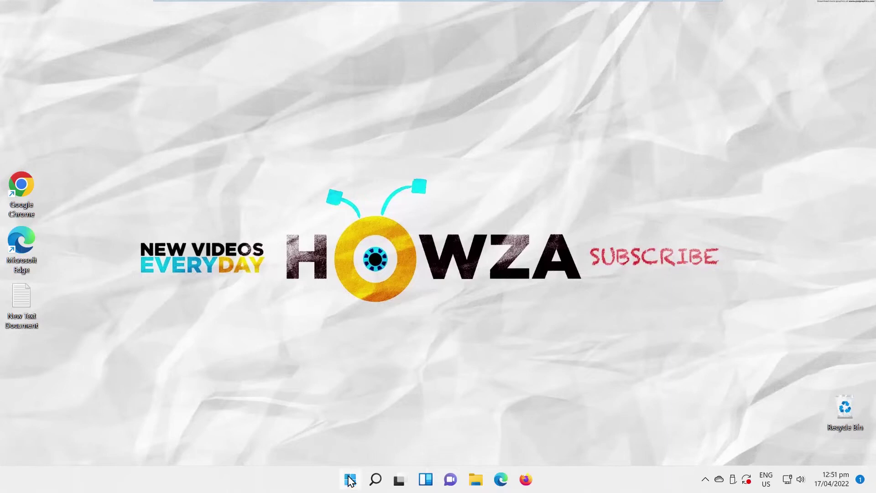
Reach Windows Security via Settings > Privacy & security and open Virus & threat protection.
left_click(350, 479)
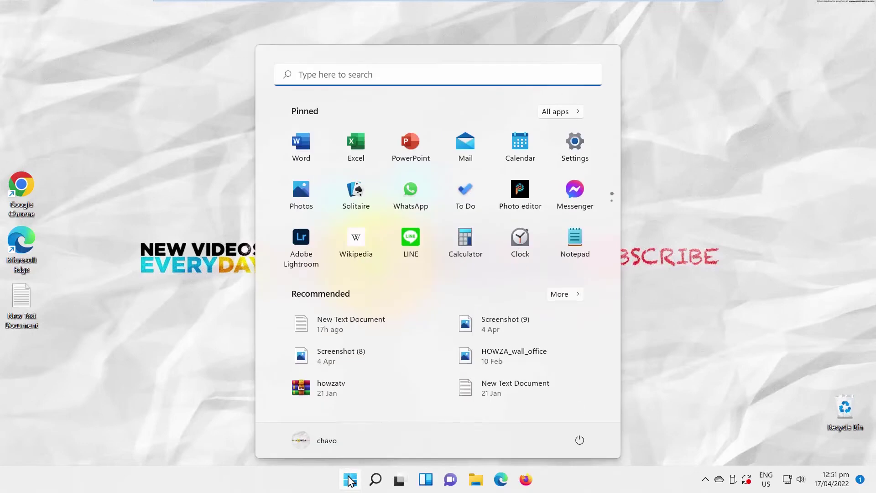
left_click(574, 145)
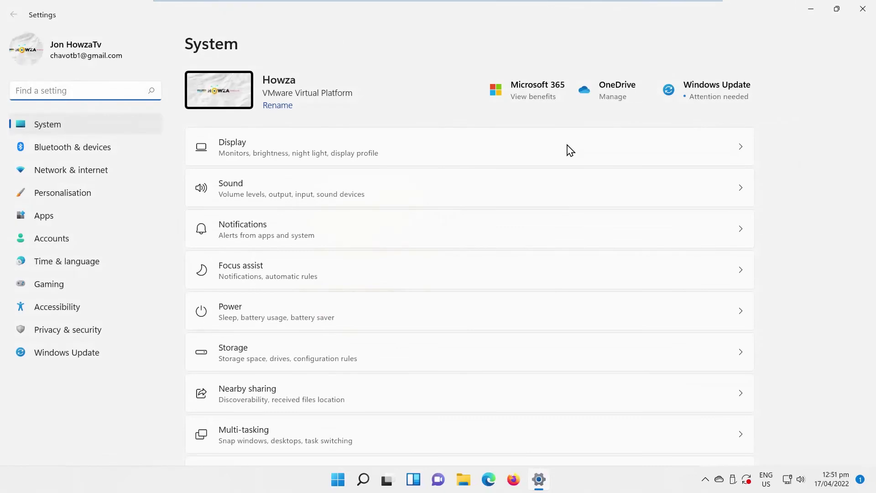
left_click(134, 332)
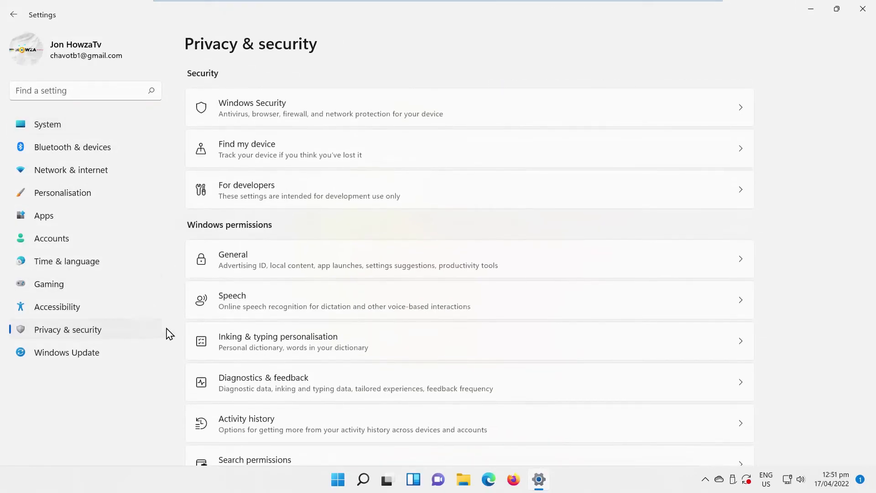
left_click(299, 108)
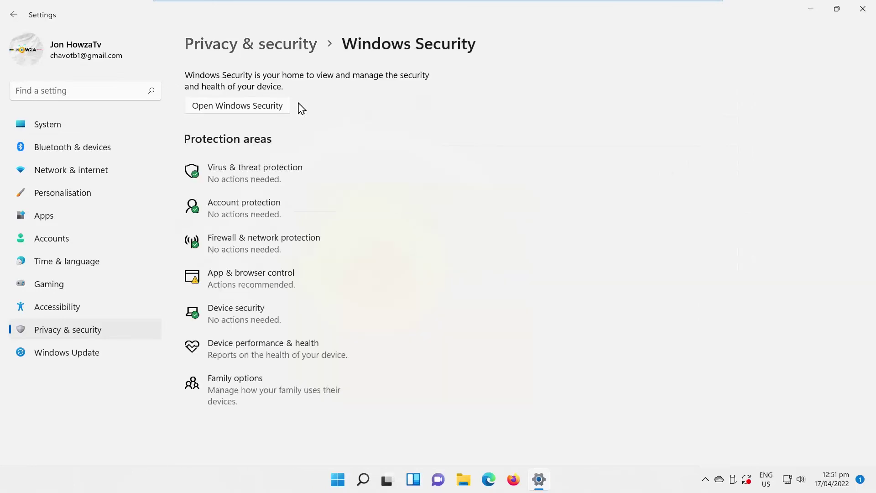
left_click(265, 175)
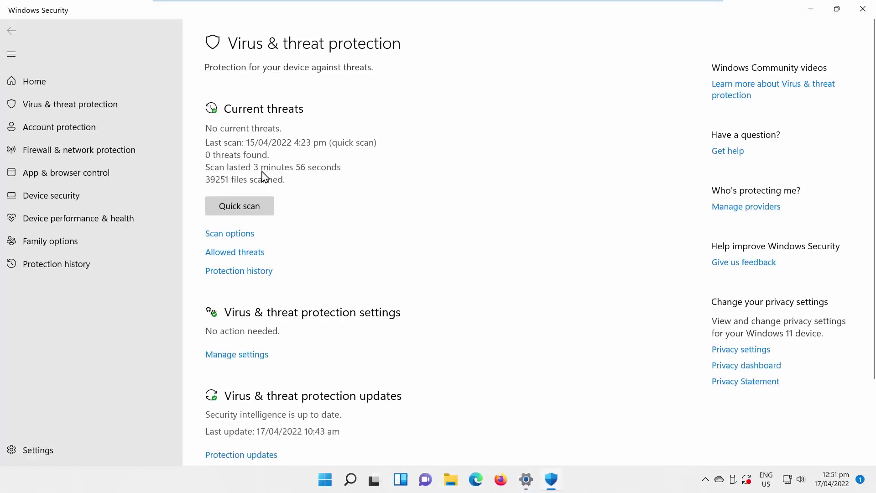
Open the Core isolation details from the Device security page.
left_click(116, 205)
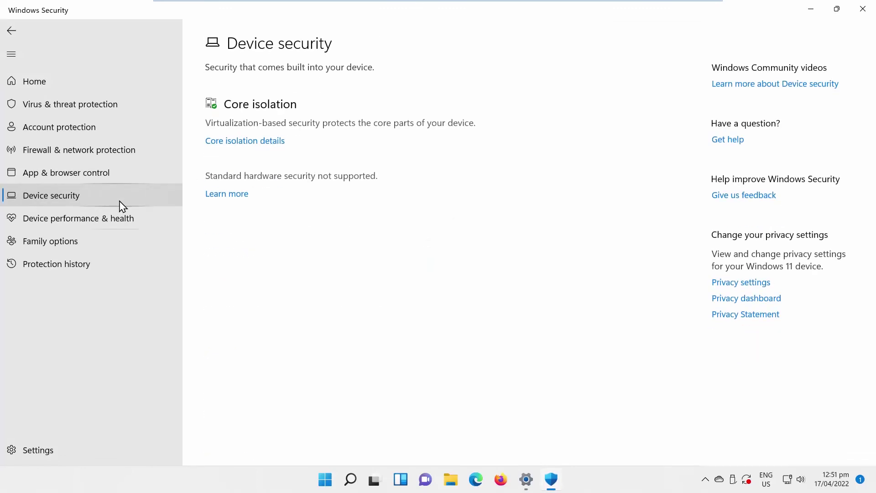
left_click(253, 148)
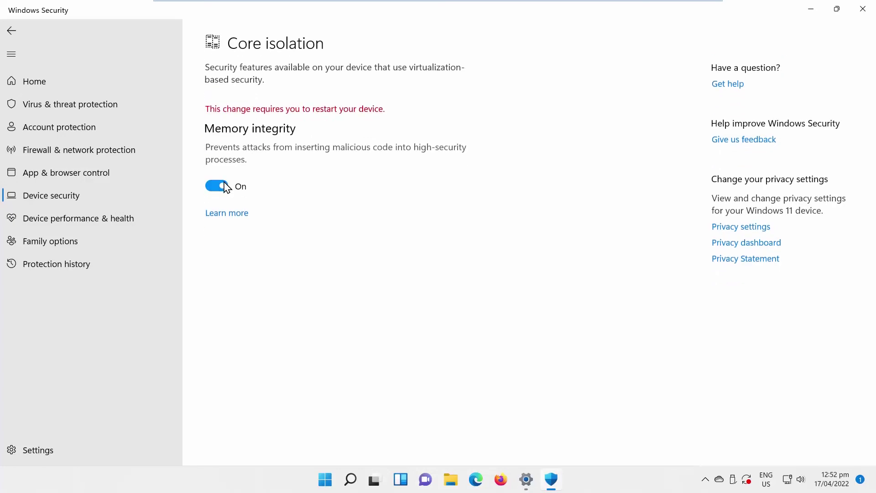
Switch Memory integrity off and approve the User Account Control prompt with Yes.
left_click(224, 187)
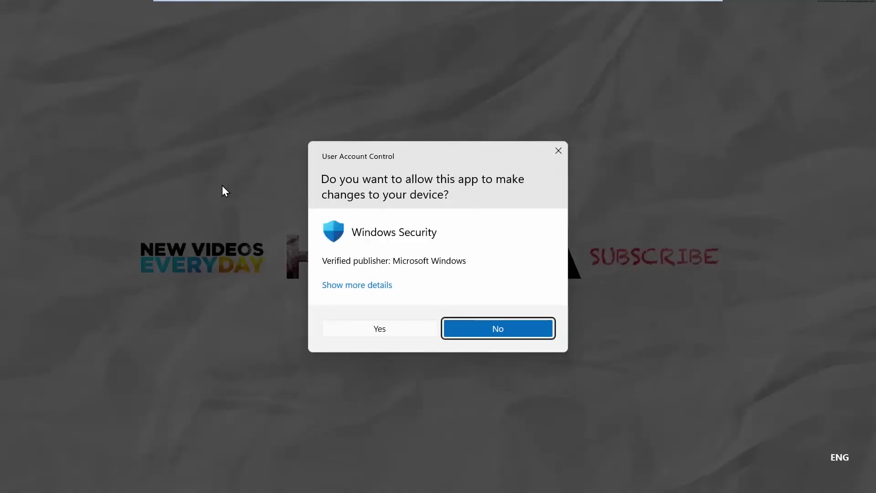
key("Left")
key("Return")
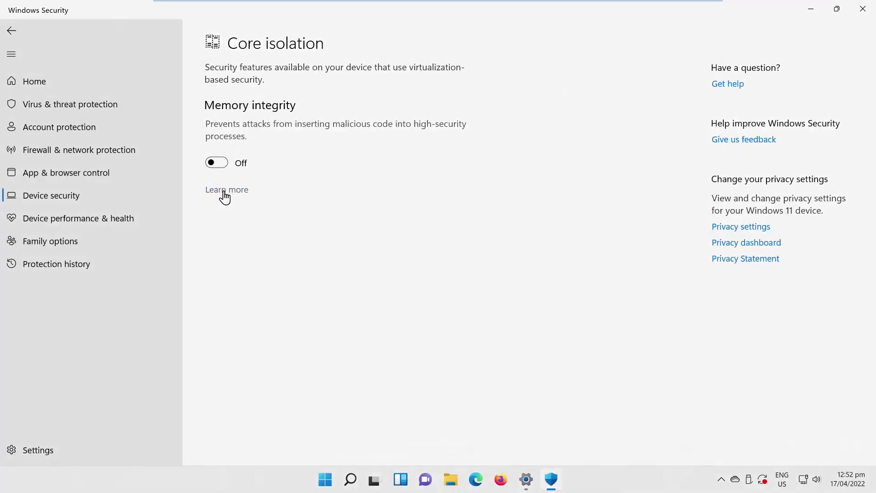